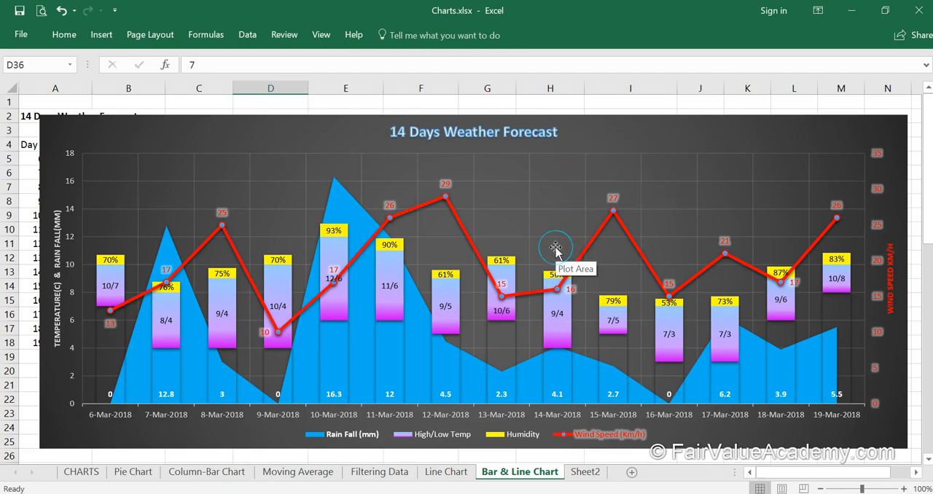
- Review the given data columns in the weather data preparation table and compare them with the finished forecast chart
{"action": "scroll", "coordinate": [550, 292], "scroll_direction": "down", "scroll_amount": 10}
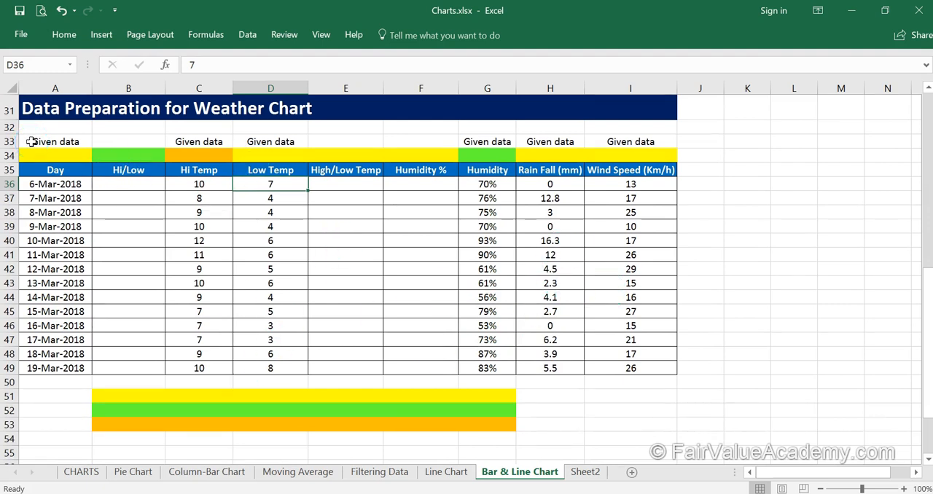
{"action": "left_click", "coordinate": [32, 142]}
{"action": "left_click", "coordinate": [191, 140]}
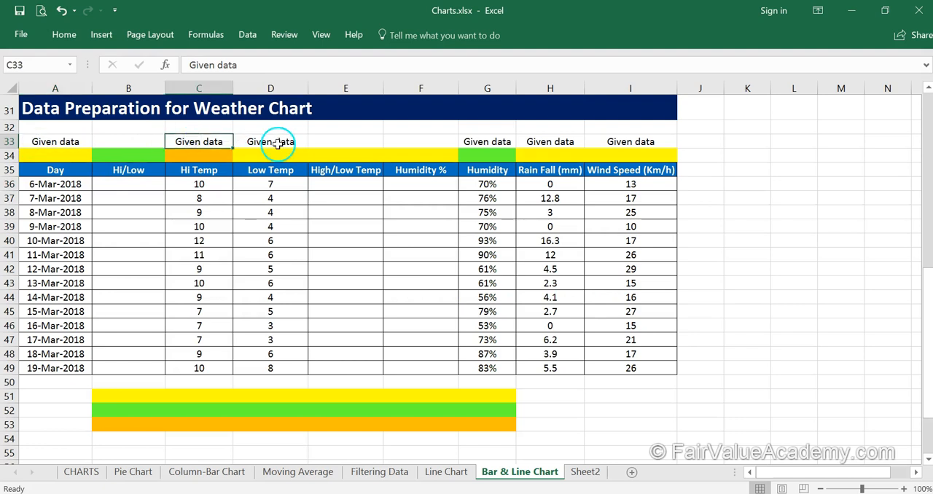
{"action": "left_click", "coordinate": [267, 140]}
{"action": "left_click", "coordinate": [502, 142]}
{"action": "left_click", "coordinate": [649, 140]}
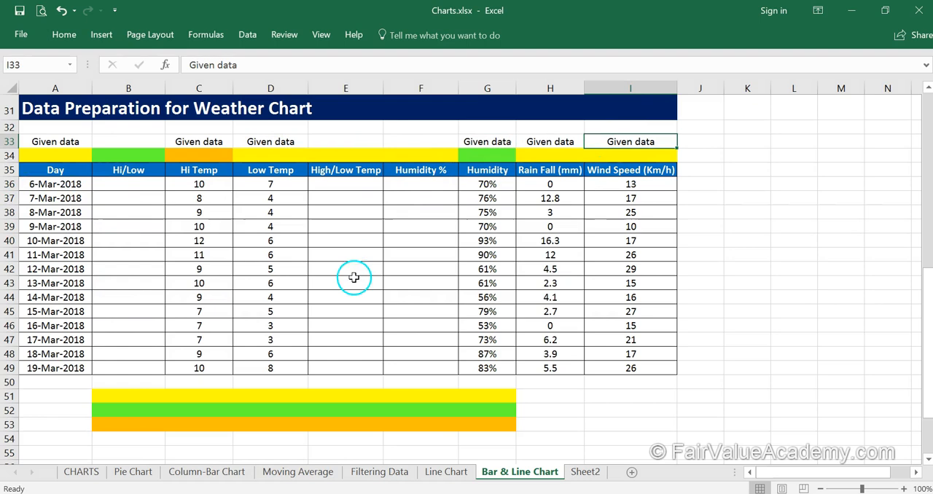
{"action": "scroll", "coordinate": [374, 303], "scroll_direction": "up", "scroll_amount": 8}
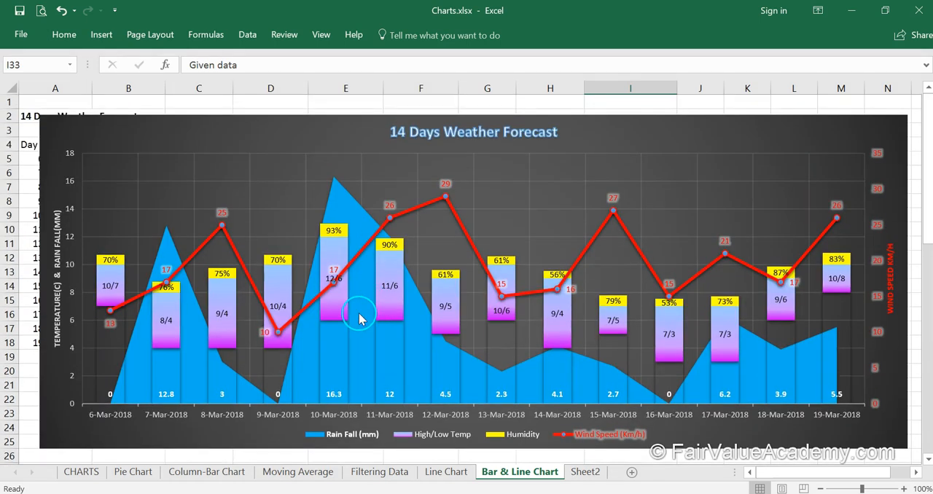
- Enter =CONCATENATE(C36,"/",D36) in cell B36 to build the Hi/Low label for 6-Mar-2018
{"action": "scroll", "coordinate": [358, 319], "scroll_direction": "down", "scroll_amount": 7}
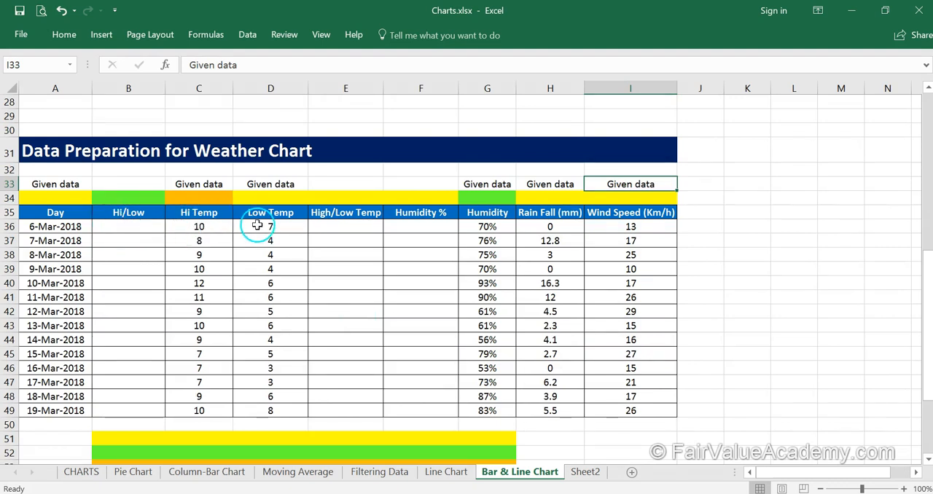
{"action": "left_click", "coordinate": [120, 227]}
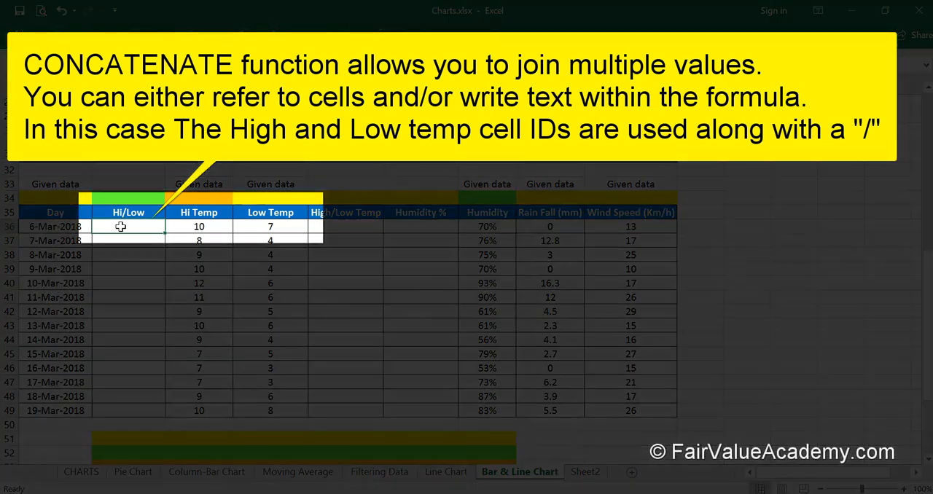
{"action": "type", "text": "concatenate"}
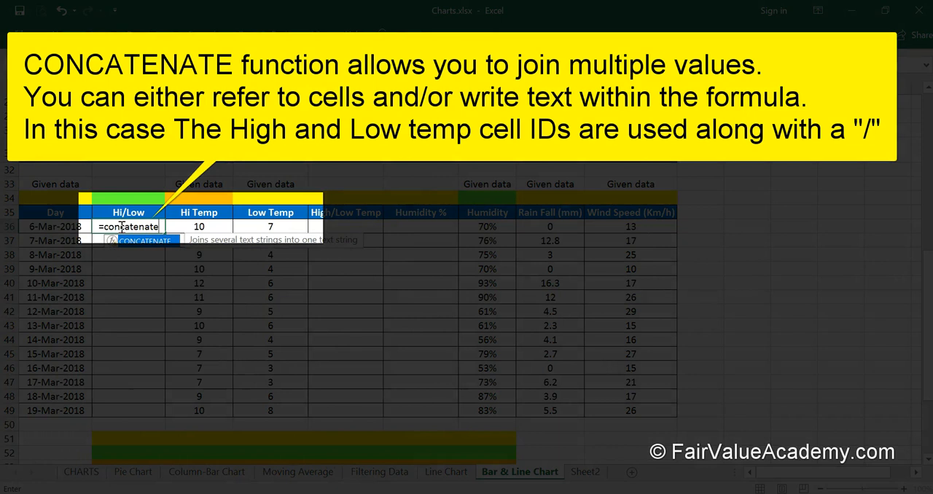
{"action": "type", "text": "("}
{"action": "left_click", "coordinate": [184, 229]}
{"action": "type", "text": ",\"/\""}
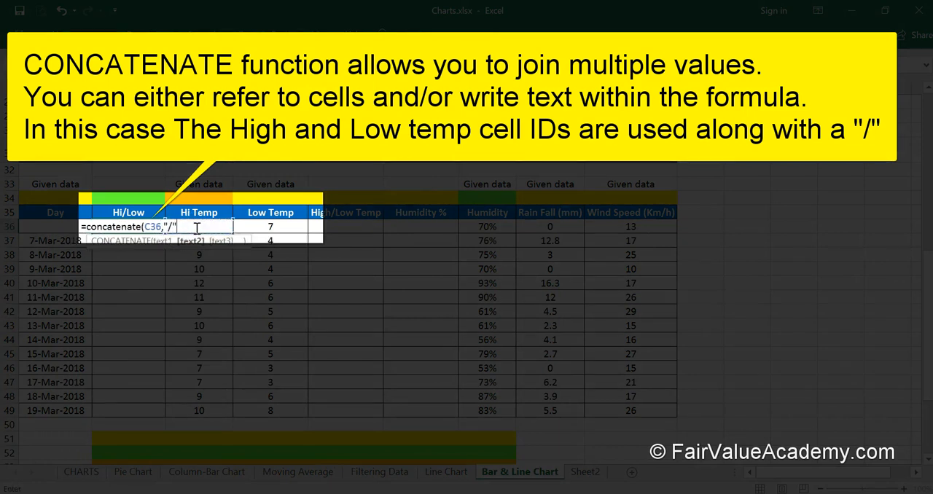
{"action": "type", "text": ","}
{"action": "left_click", "coordinate": [251, 226]}
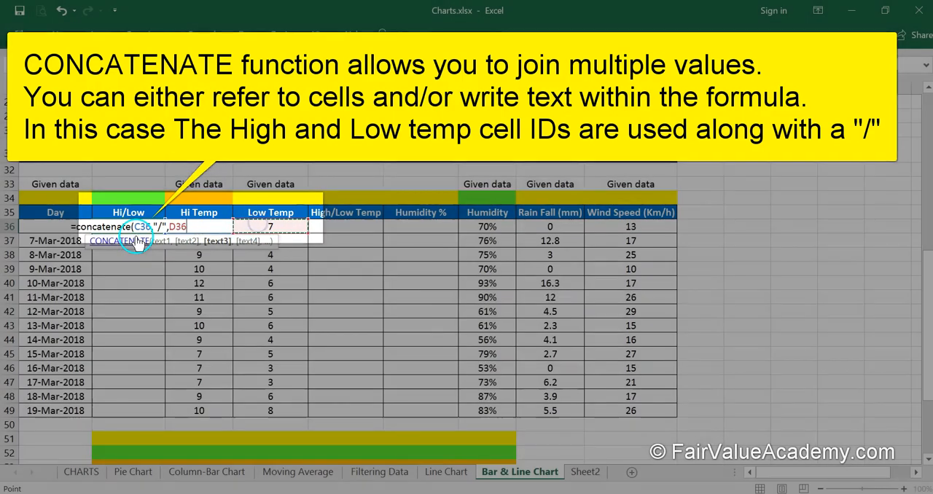
{"action": "type", "text": ")"}
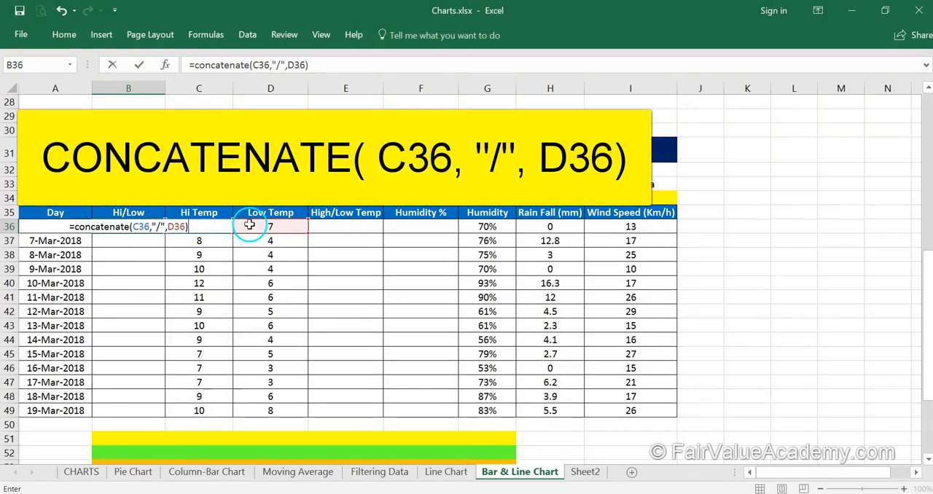
{"action": "key", "text": "Return"}
- Fill the Hi/Low formula down from B36 to B49 and check the labels against the chart's temperature bars
{"action": "left_click", "coordinate": [151, 227]}
{"action": "left_click_drag", "start_coordinate": [164, 234], "coordinate": [168, 412]}
{"action": "left_click", "coordinate": [134, 268]}
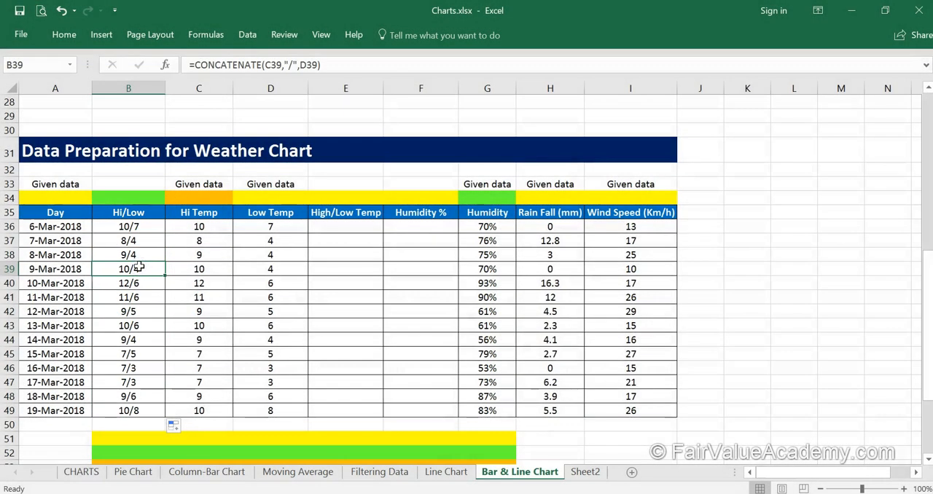
{"action": "scroll", "coordinate": [166, 255], "scroll_direction": "up", "scroll_amount": 7}
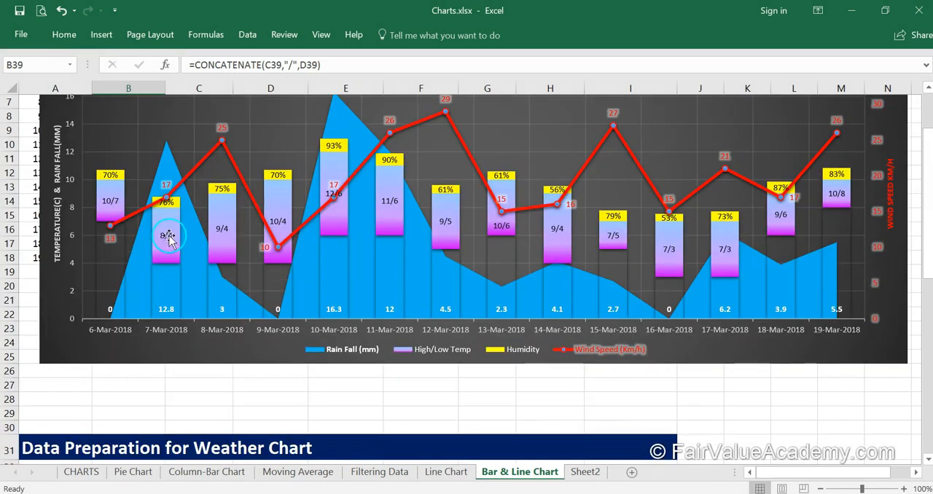
{"action": "mouse_move", "coordinate": [164, 249]}
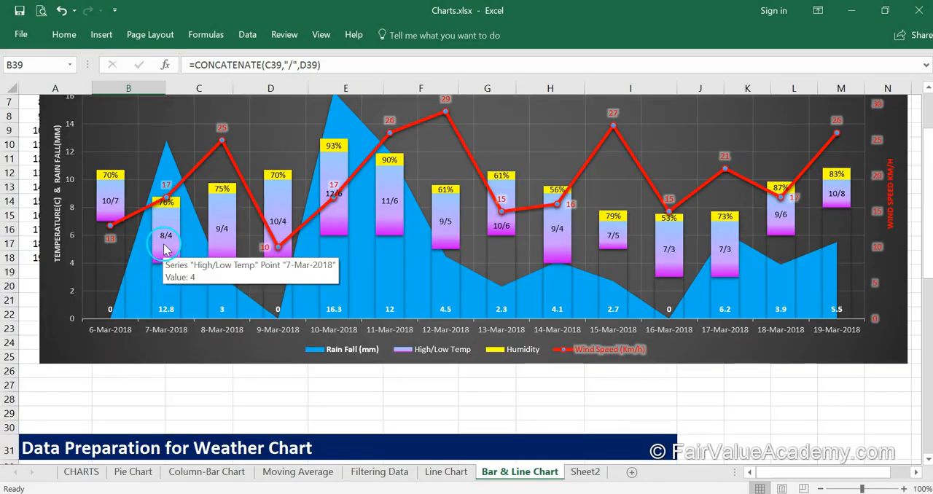
- Enter =C36-D36 in cell E36 to calculate the High/Low Temp difference for 6-Mar-2018
{"action": "scroll", "coordinate": [164, 249], "scroll_direction": "down", "scroll_amount": 7}
{"action": "left_click", "coordinate": [341, 234]}
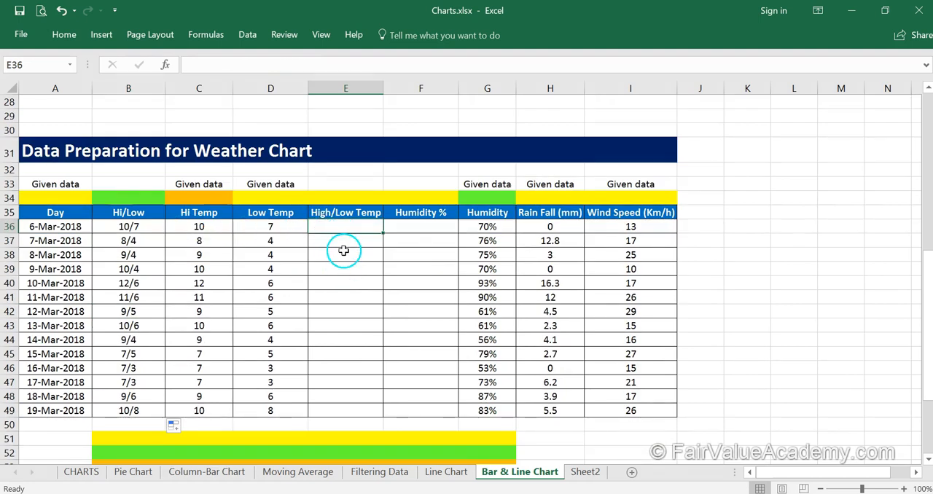
{"action": "type", "text": "="}
{"action": "left_click", "coordinate": [218, 226]}
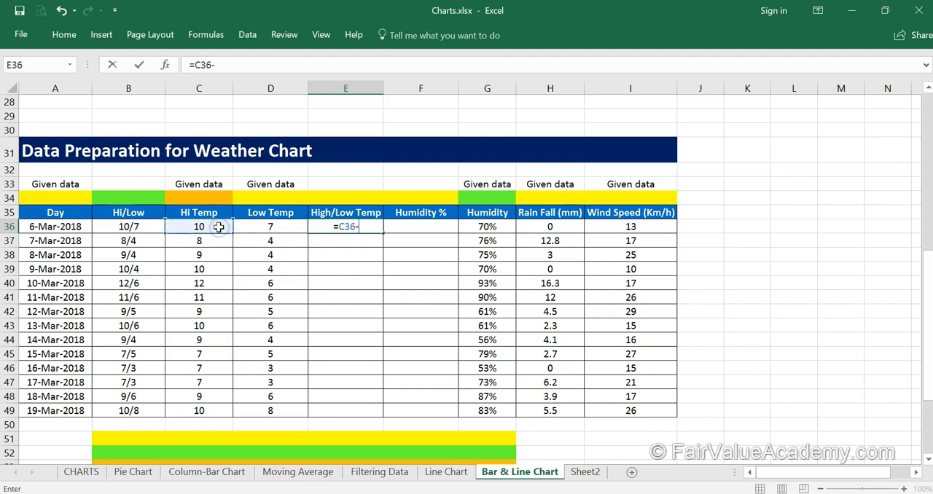
{"action": "type", "text": "-"}
{"action": "left_click", "coordinate": [256, 226]}
{"action": "key", "text": "Return"}
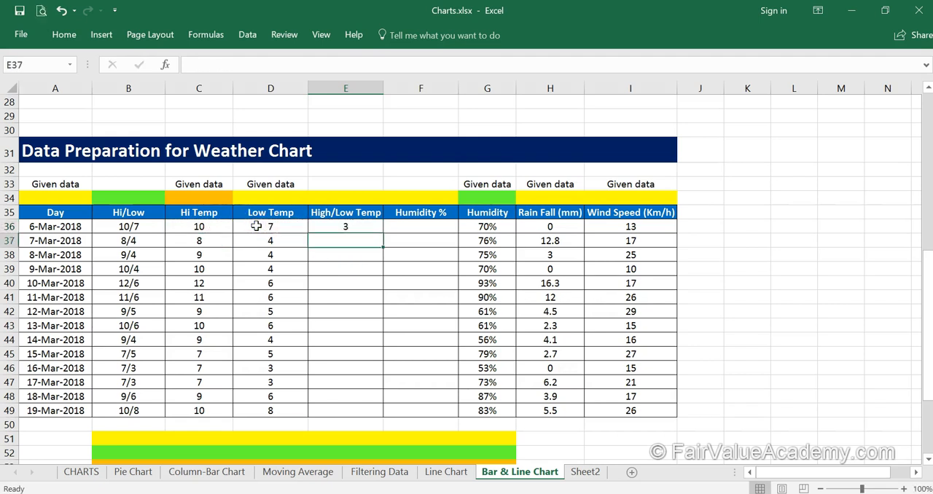
- Fill the High/Low Temp difference formula down from E36 through row 49
{"action": "left_click", "coordinate": [343, 227]}
{"action": "double_click", "coordinate": [383, 234]}
{"action": "left_click", "coordinate": [374, 307]}
- Compare the high, low and High/Low Temp difference values for 7-Mar-2018 with the start and height of its bar in the chart
{"action": "scroll", "coordinate": [373, 307], "scroll_direction": "up", "scroll_amount": 1}
{"action": "left_click", "coordinate": [287, 269]}
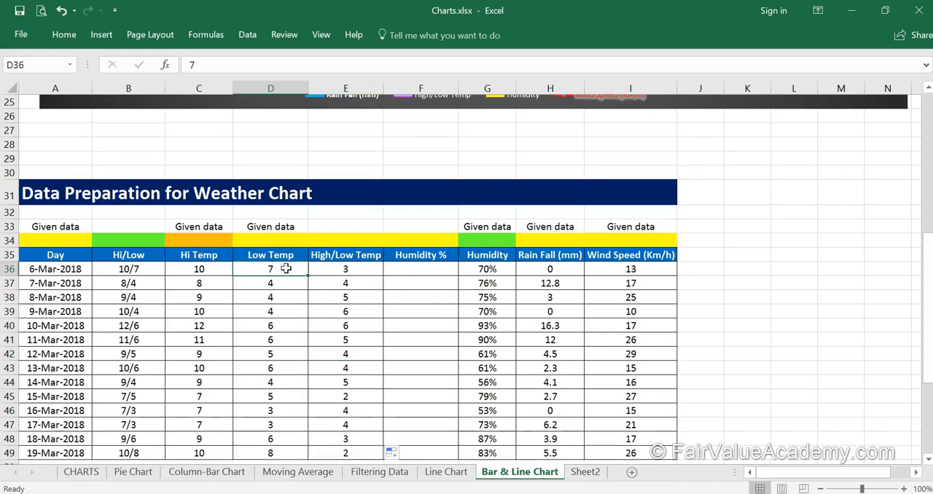
{"action": "scroll", "coordinate": [286, 269], "scroll_direction": "up", "scroll_amount": 7}
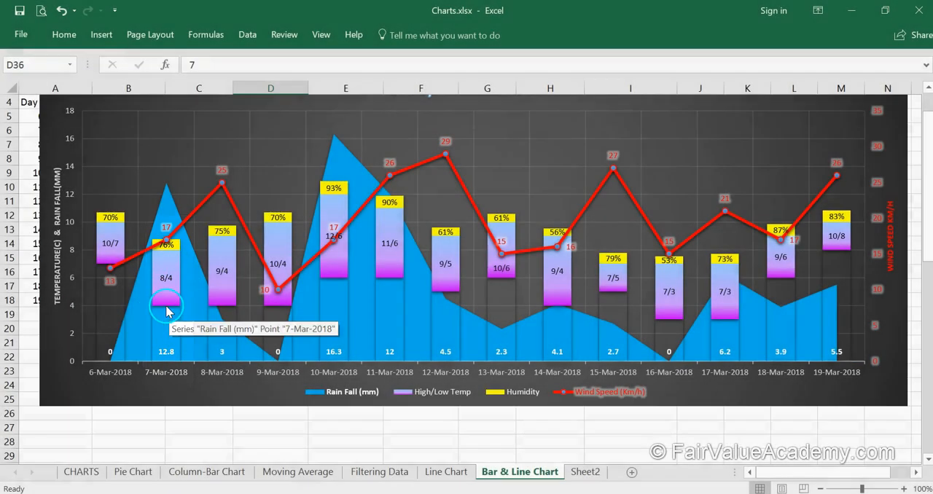
{"action": "scroll", "coordinate": [228, 342], "scroll_direction": "down", "scroll_amount": 4}
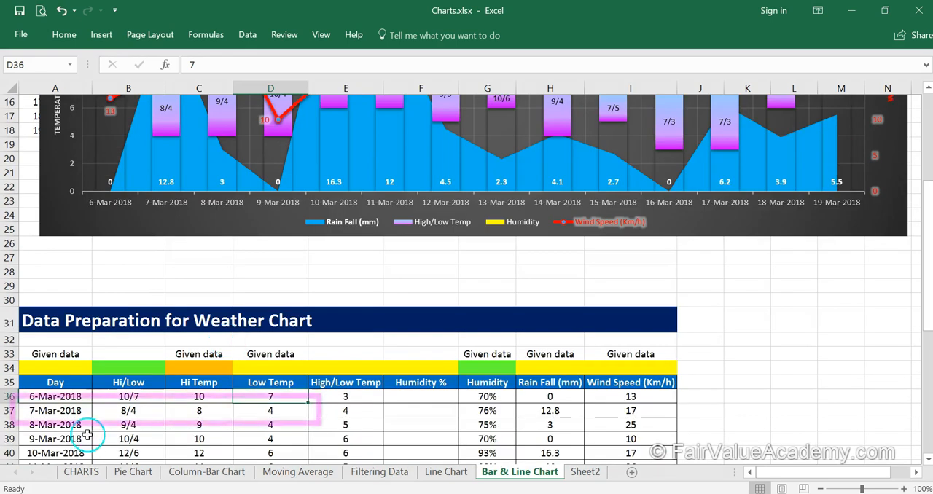
{"action": "left_click", "coordinate": [43, 410]}
{"action": "left_click", "coordinate": [277, 412]}
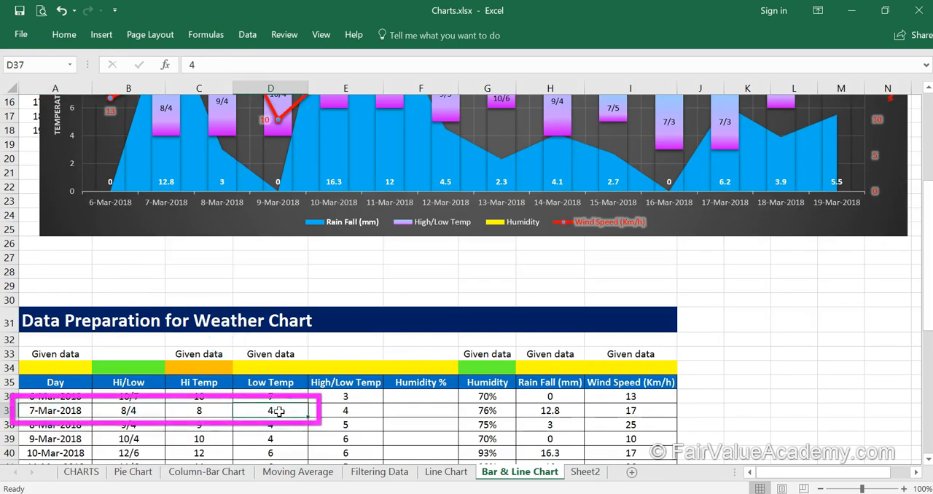
{"action": "left_click", "coordinate": [219, 414]}
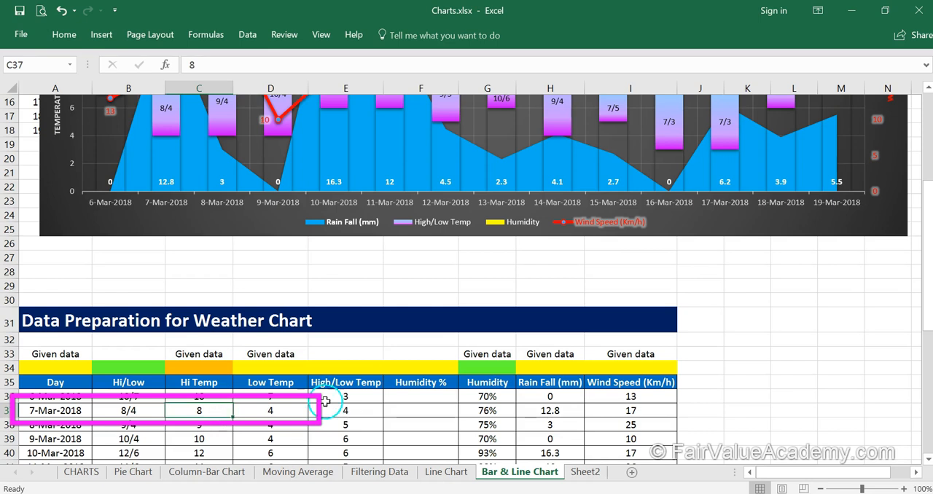
{"action": "left_click", "coordinate": [288, 411]}
{"action": "scroll", "coordinate": [285, 412], "scroll_direction": "up", "scroll_amount": 1}
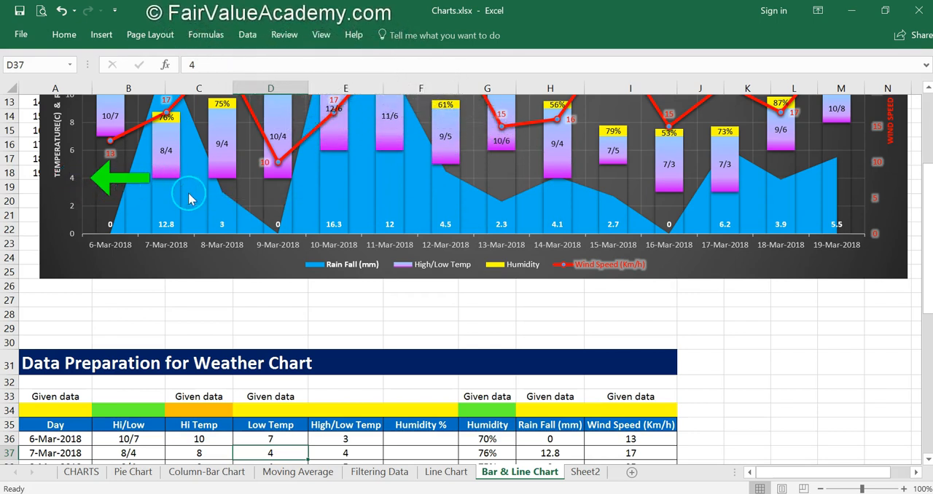
{"action": "left_click", "coordinate": [343, 452]}
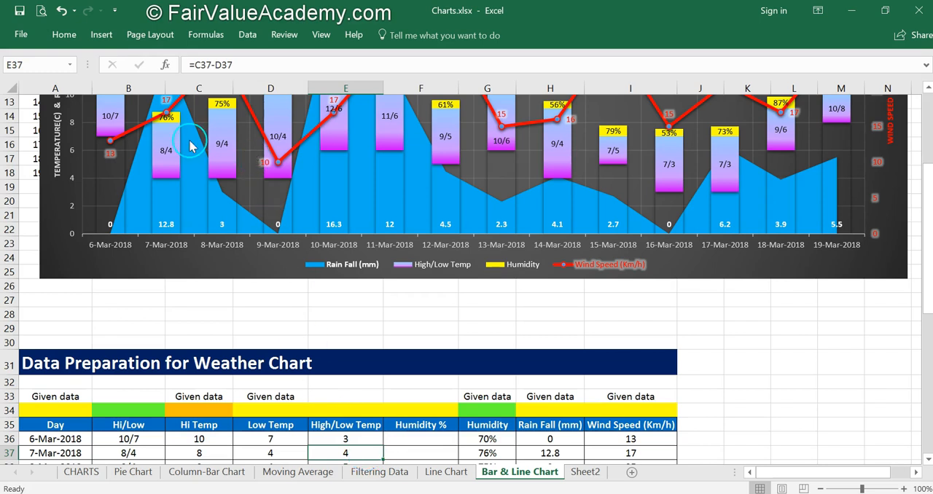
{"action": "mouse_move", "coordinate": [163, 129]}
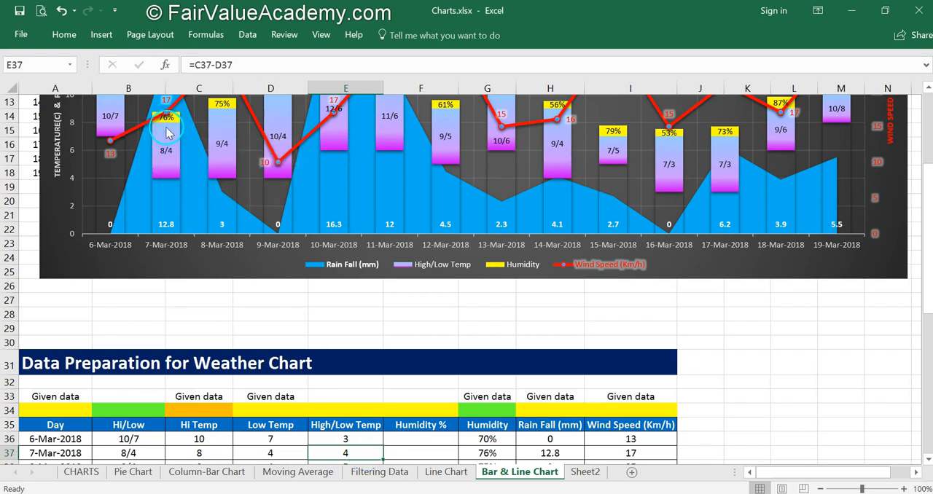
{"action": "left_click", "coordinate": [274, 451]}
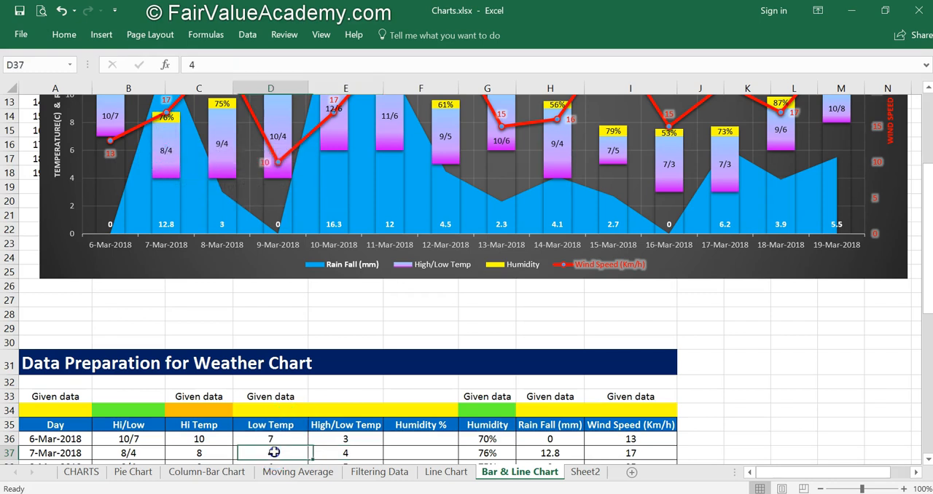
{"action": "left_click", "coordinate": [343, 452]}
{"action": "left_click", "coordinate": [206, 452]}
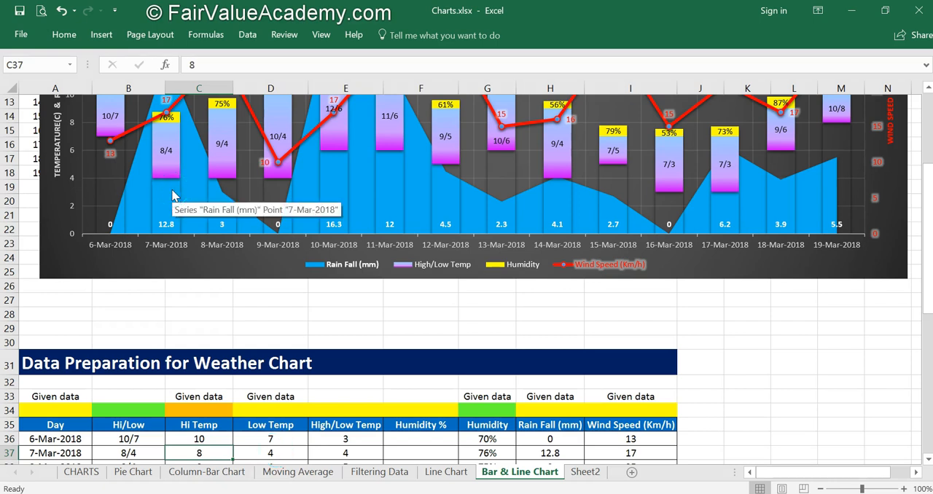
{"action": "left_click", "coordinate": [365, 453]}
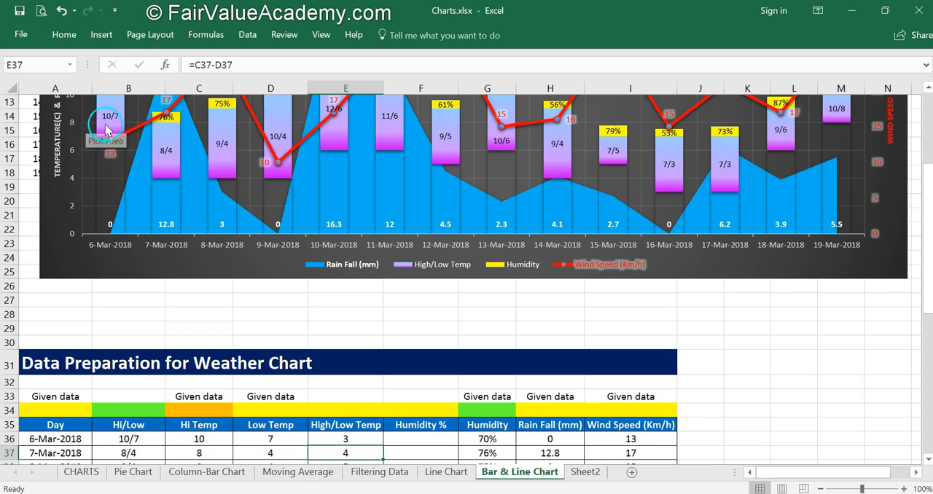
- Examine how the humidity segments sit on top of the temperature bars and compare them with the empty Humidity % column
{"action": "left_click", "coordinate": [421, 439]}
{"action": "scroll", "coordinate": [397, 266], "scroll_direction": "up", "scroll_amount": 4}
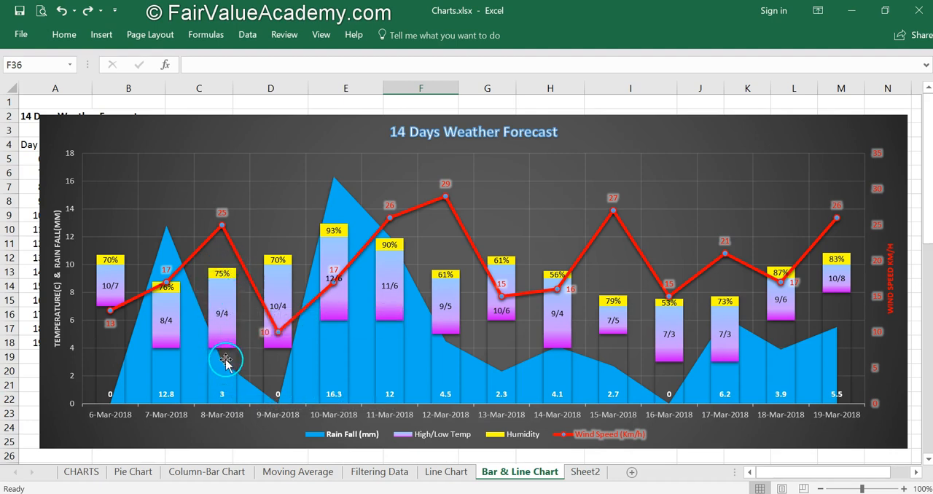
{"action": "left_click", "coordinate": [220, 275]}
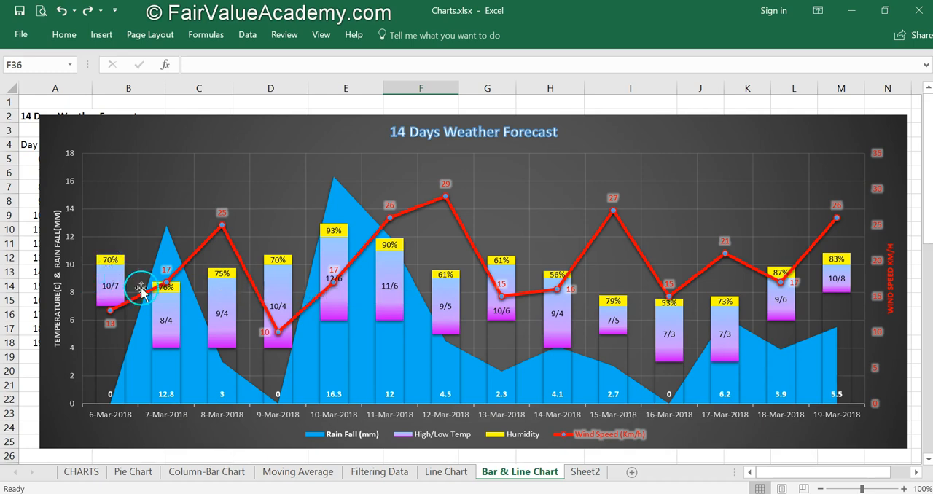
{"action": "scroll", "coordinate": [237, 317], "scroll_direction": "down", "scroll_amount": 7}
{"action": "scroll", "coordinate": [239, 319], "scroll_direction": "up", "scroll_amount": 5}
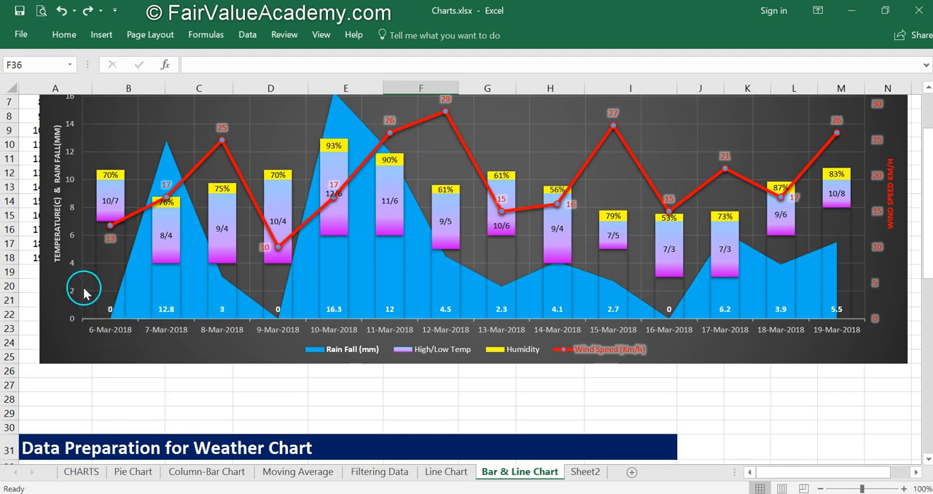
{"action": "scroll", "coordinate": [597, 245], "scroll_direction": "up", "scroll_amount": 2}
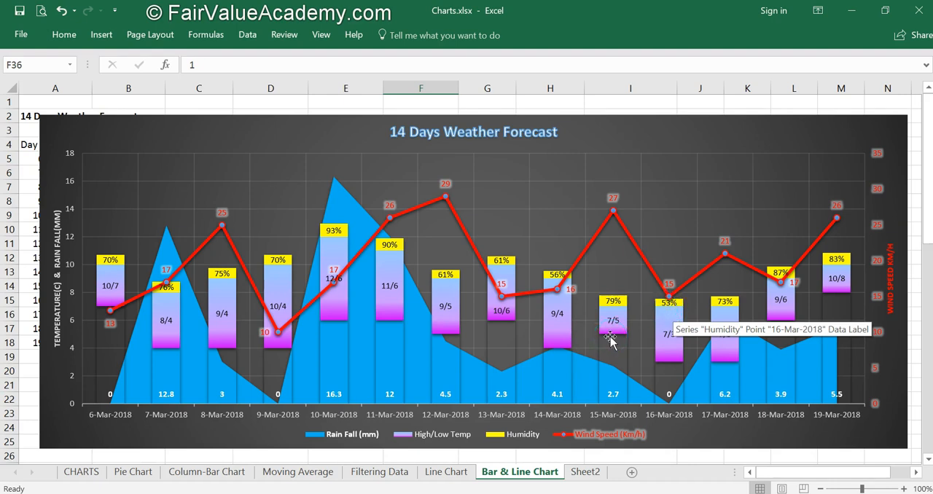
{"action": "scroll", "coordinate": [309, 266], "scroll_direction": "down", "scroll_amount": 2}
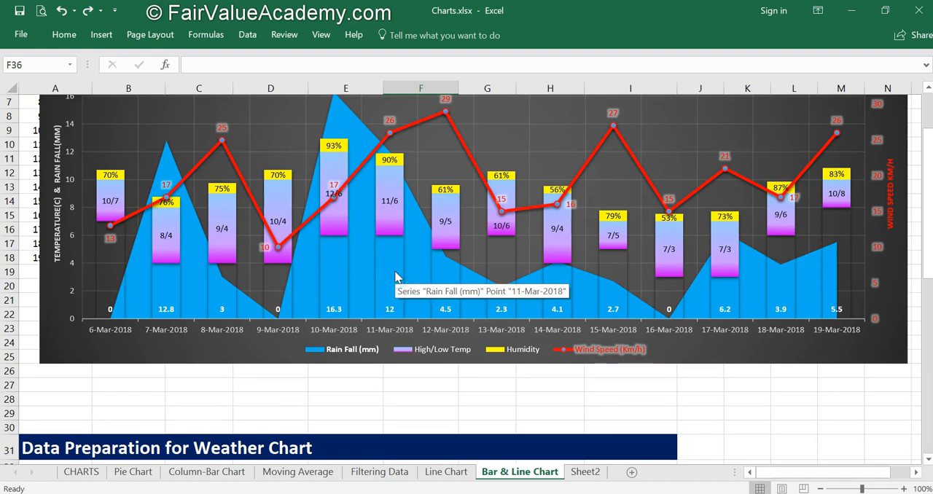
{"action": "scroll", "coordinate": [395, 275], "scroll_direction": "up", "scroll_amount": 2}
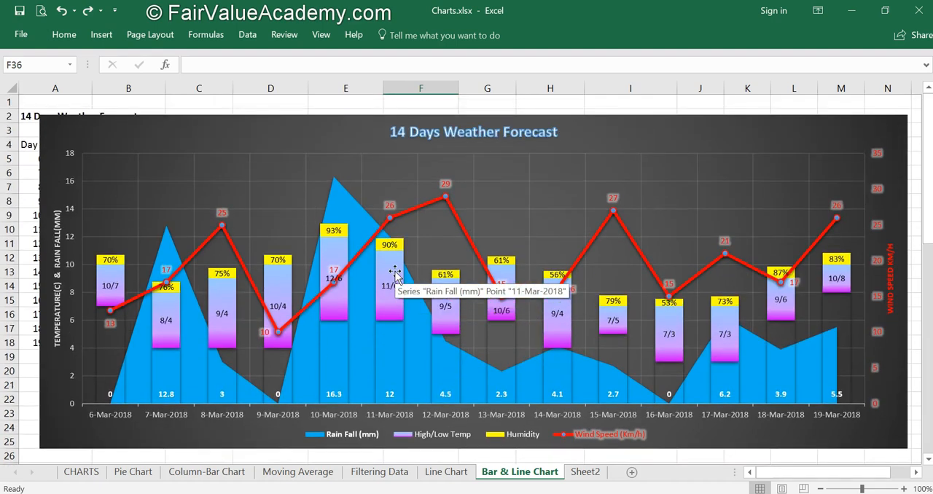
{"action": "scroll", "coordinate": [395, 275], "scroll_direction": "down", "scroll_amount": 3}
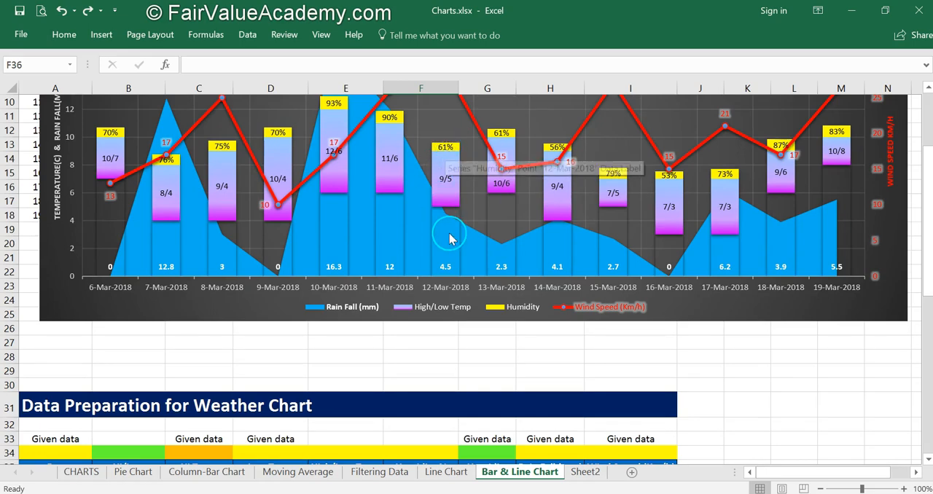
{"action": "scroll", "coordinate": [448, 235], "scroll_direction": "down", "scroll_amount": 6}
{"action": "scroll", "coordinate": [449, 235], "scroll_direction": "down", "scroll_amount": 1}
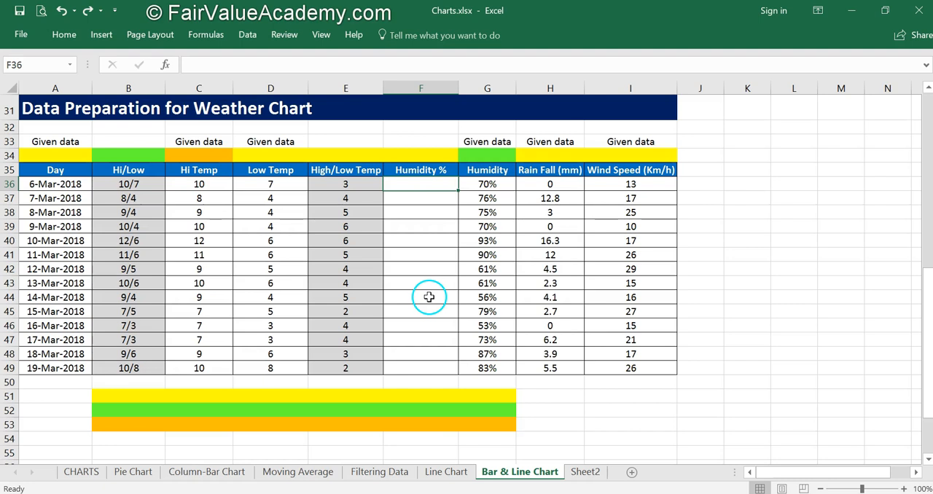
- Fill the Humidity % column with 1 from F36 through F49 for the humidity segments on top of the temperature bars
{"action": "scroll", "coordinate": [425, 282], "scroll_direction": "up", "scroll_amount": 8}
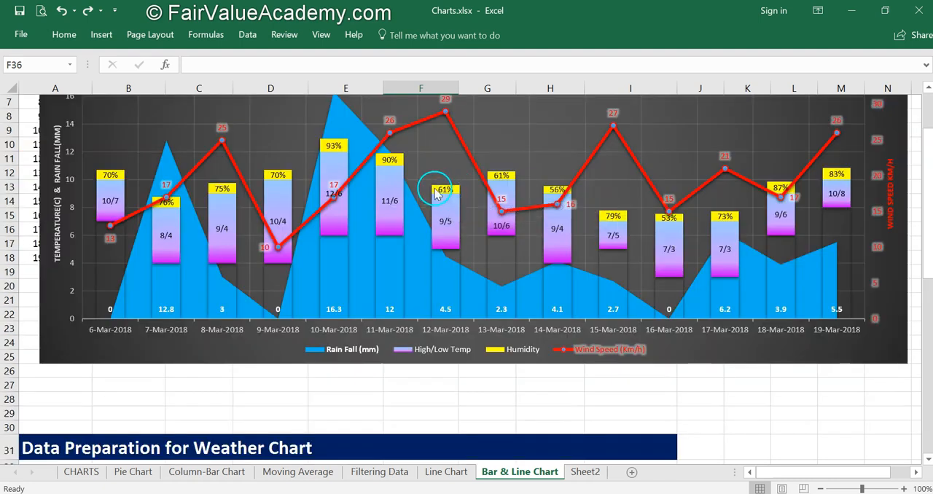
{"action": "mouse_move", "coordinate": [449, 212]}
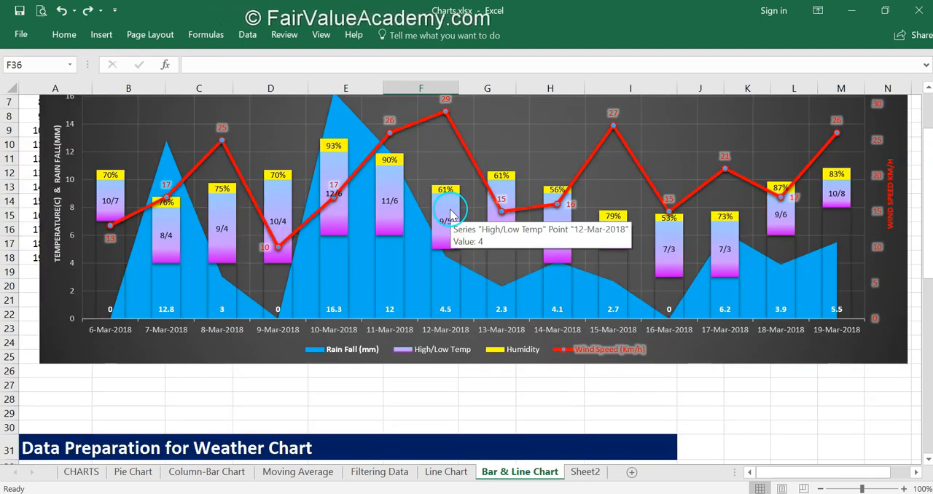
{"action": "mouse_move", "coordinate": [400, 182]}
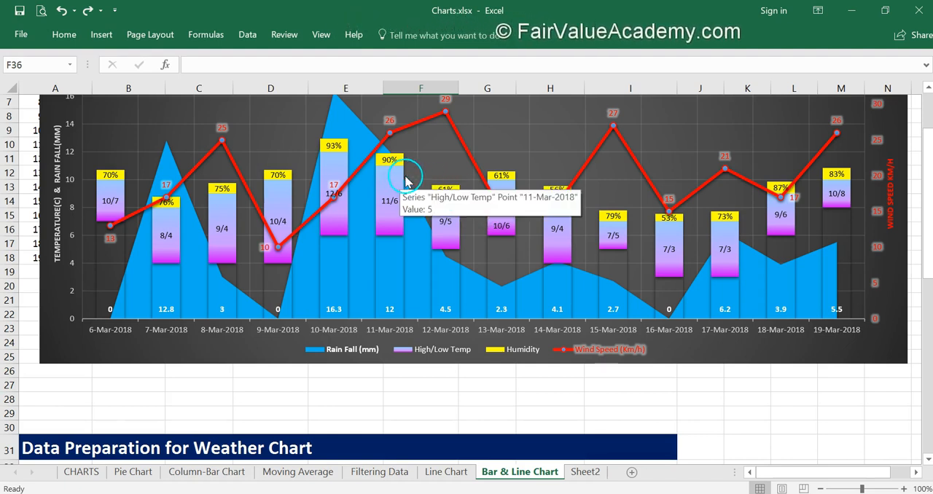
{"action": "scroll", "coordinate": [273, 262], "scroll_direction": "up", "scroll_amount": 1}
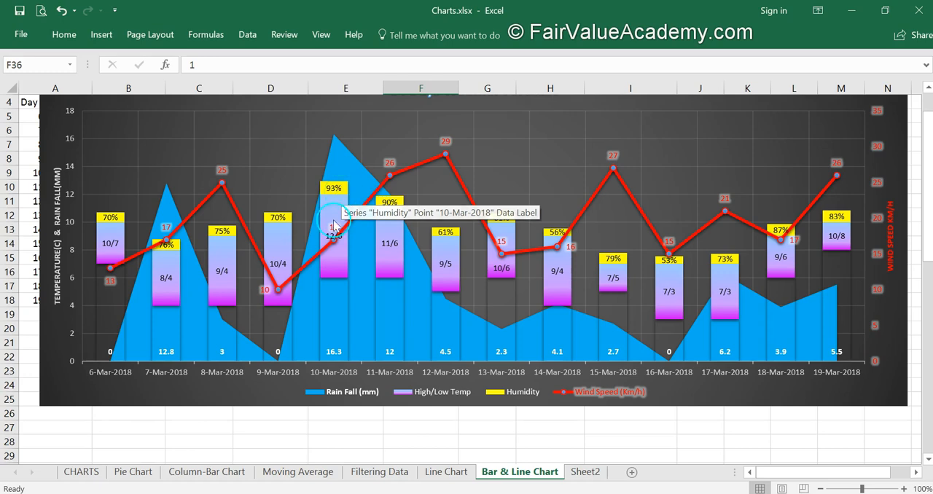
{"action": "scroll", "coordinate": [318, 296], "scroll_direction": "down", "scroll_amount": 8}
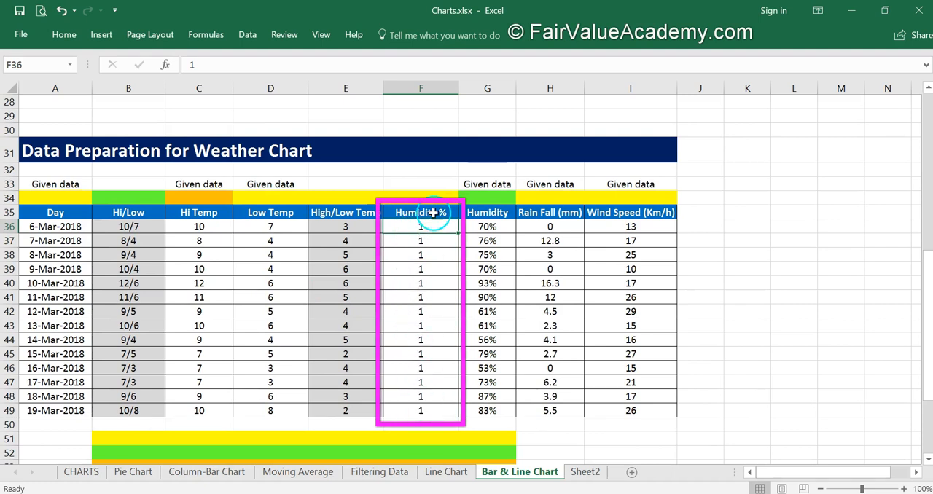
{"action": "scroll", "coordinate": [435, 222], "scroll_direction": "down", "scroll_amount": 1}
- Examine how the Low Temp, High/Low Temp and Humidity % columns relate to the stacked bars in the weather chart
{"action": "left_click", "coordinate": [259, 170]}
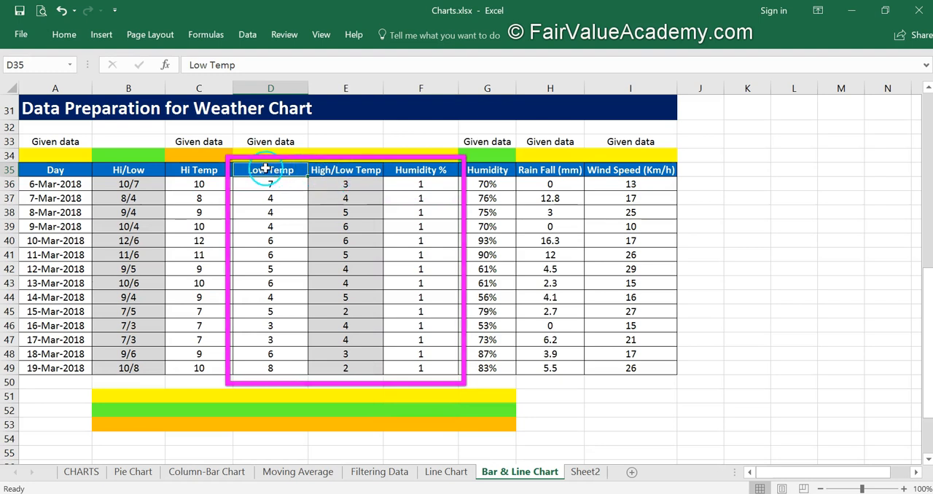
{"action": "left_click", "coordinate": [265, 183]}
{"action": "left_click", "coordinate": [345, 189]}
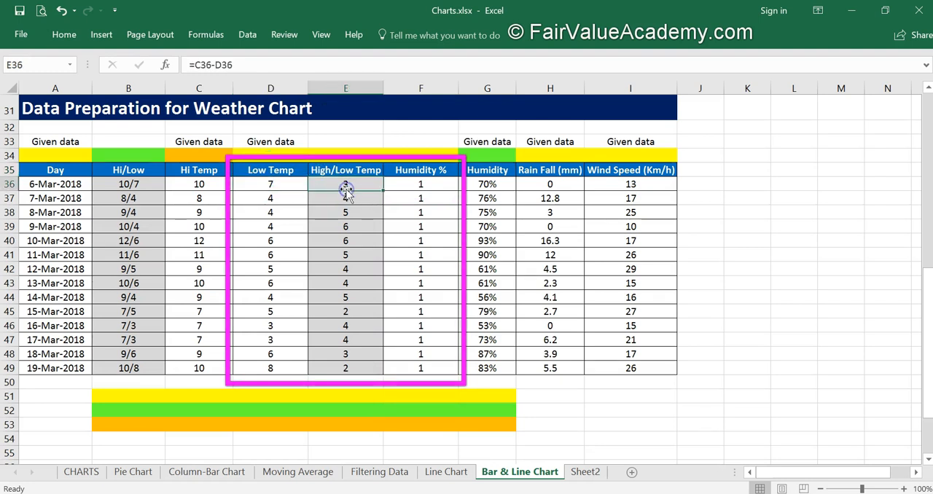
{"action": "left_click", "coordinate": [403, 183]}
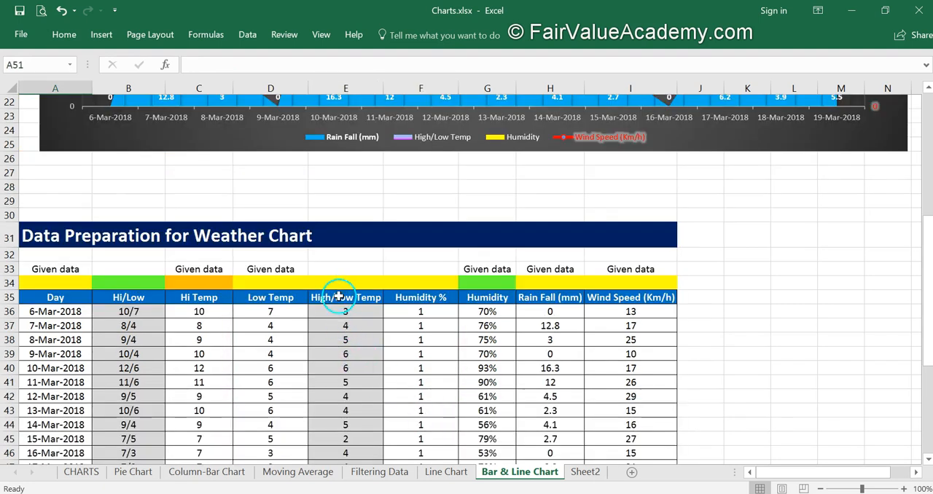
{"action": "left_click", "coordinate": [348, 313]}
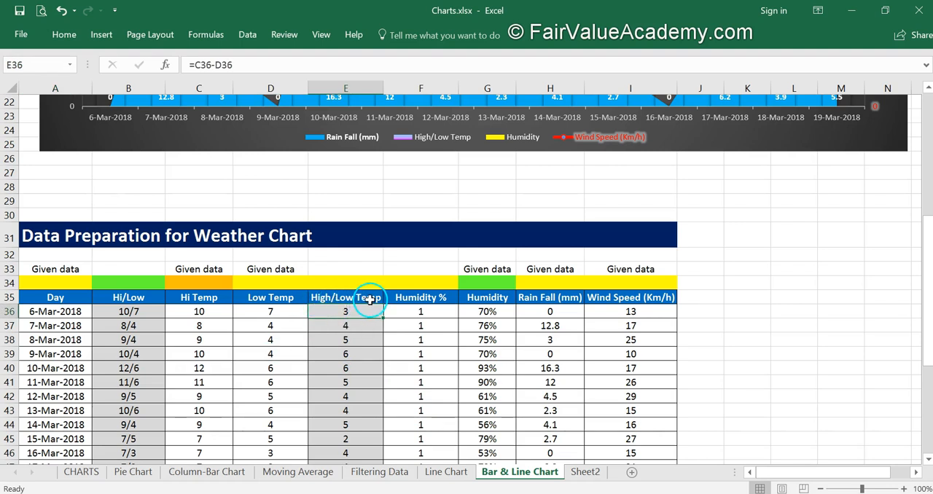
{"action": "scroll", "coordinate": [370, 300], "scroll_direction": "up", "scroll_amount": 2}
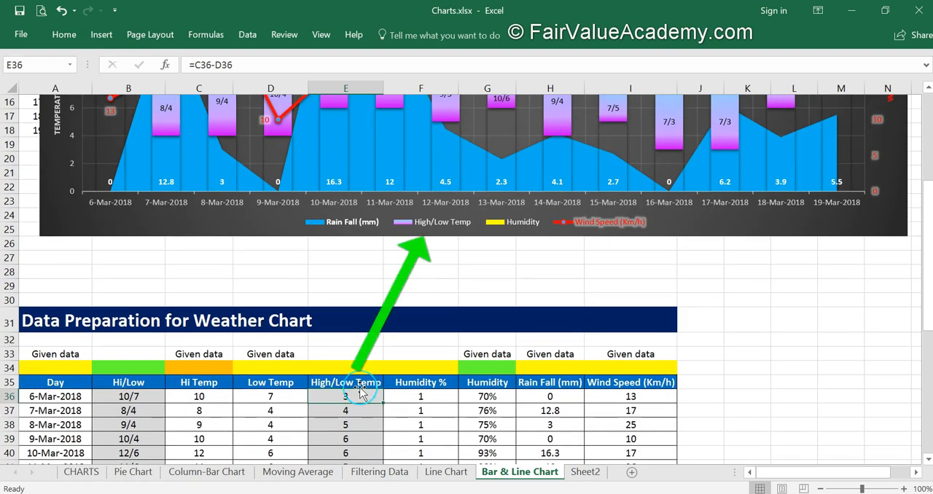
{"action": "scroll", "coordinate": [359, 394], "scroll_direction": "up", "scroll_amount": 2}
{"action": "mouse_move", "coordinate": [382, 149]}
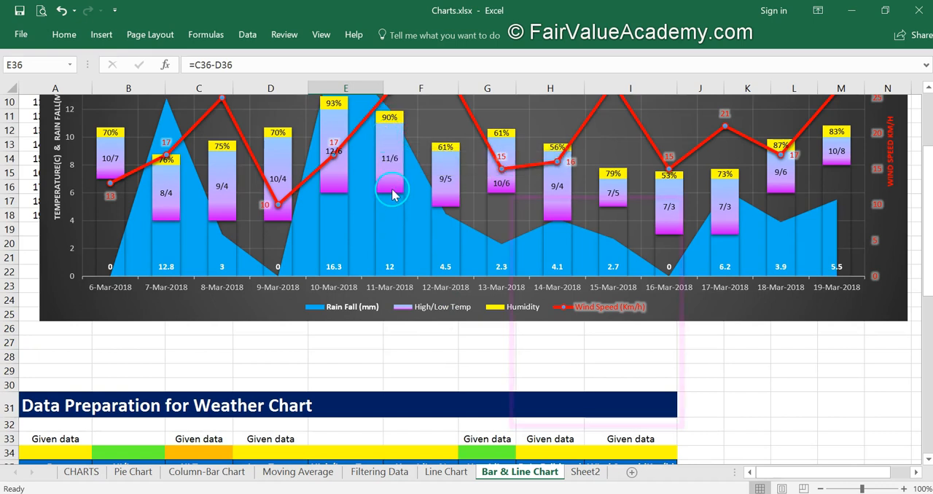
- Review the Rain Fall (mm) and Wind Speed (Km/h) columns of the weather data table
{"action": "scroll", "coordinate": [421, 395], "scroll_direction": "down", "scroll_amount": 6}
{"action": "left_click", "coordinate": [549, 213]}
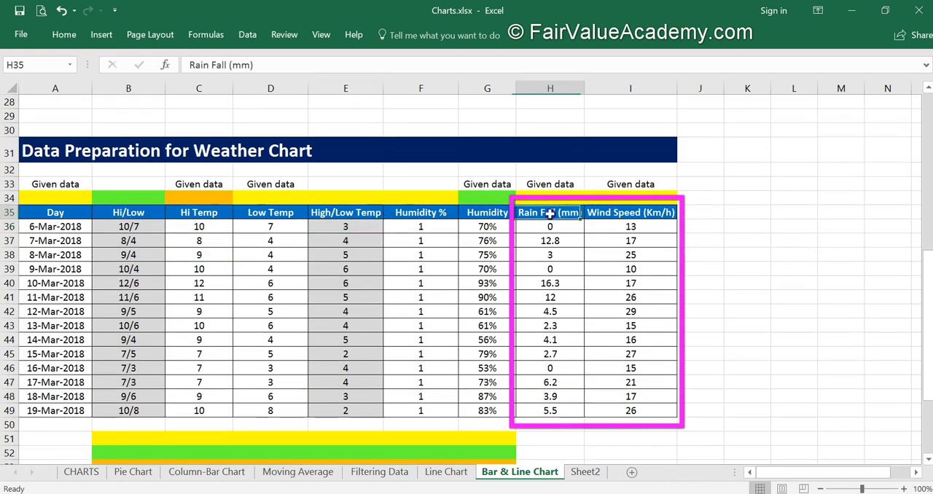
{"action": "left_click", "coordinate": [612, 213]}
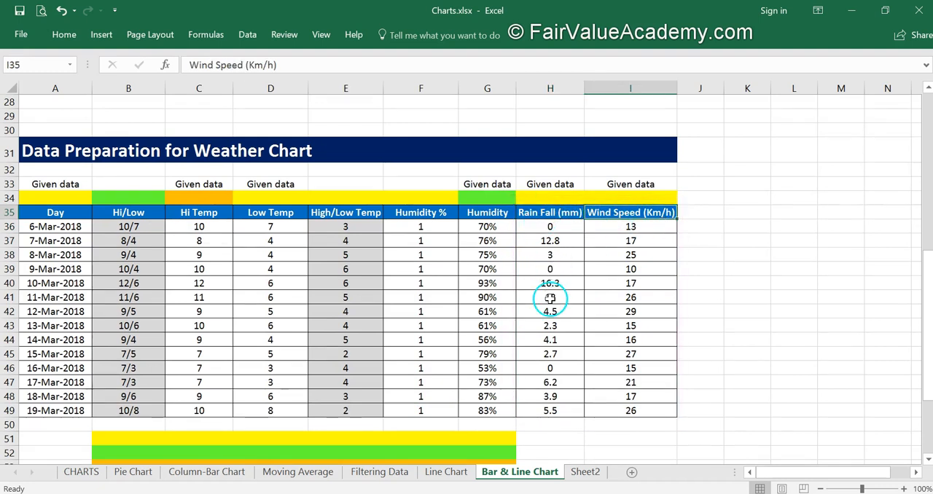
- Add note 1 in row 51: "Yellow highlighted columns are selected as range for creating the chart"
{"action": "scroll", "coordinate": [550, 299], "scroll_direction": "down", "scroll_amount": 1}
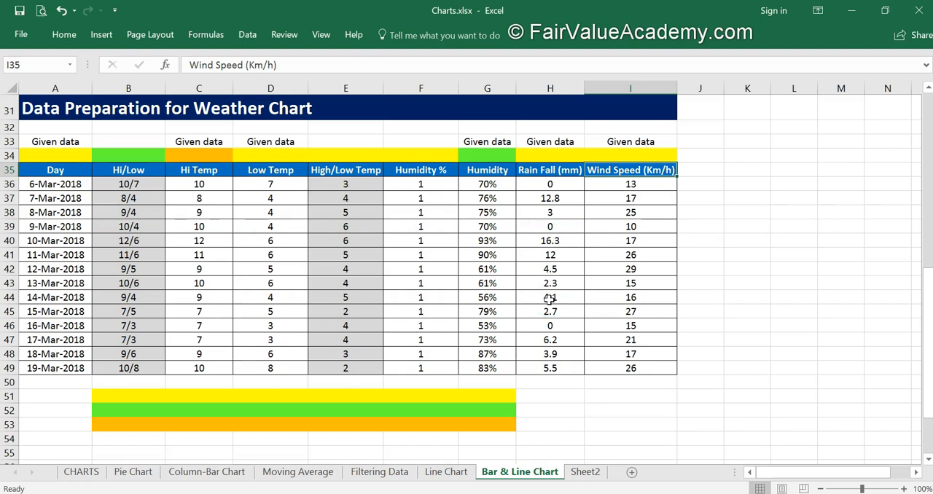
{"action": "left_click", "coordinate": [57, 400]}
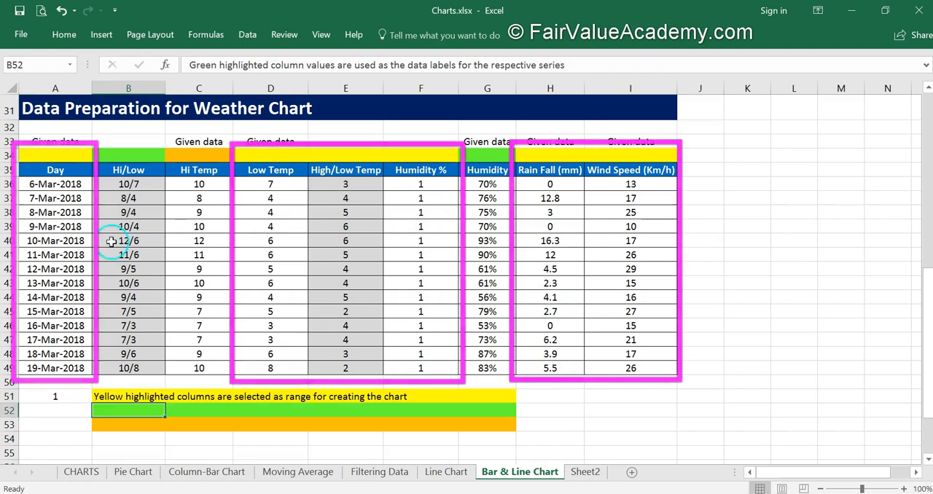
{"action": "left_click", "coordinate": [54, 157]}
{"action": "left_click", "coordinate": [298, 153]}
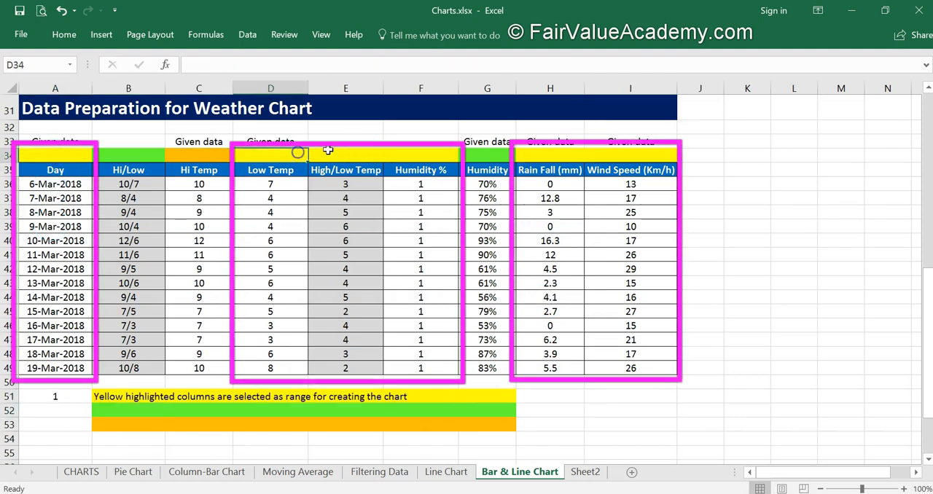
{"action": "left_click", "coordinate": [420, 154]}
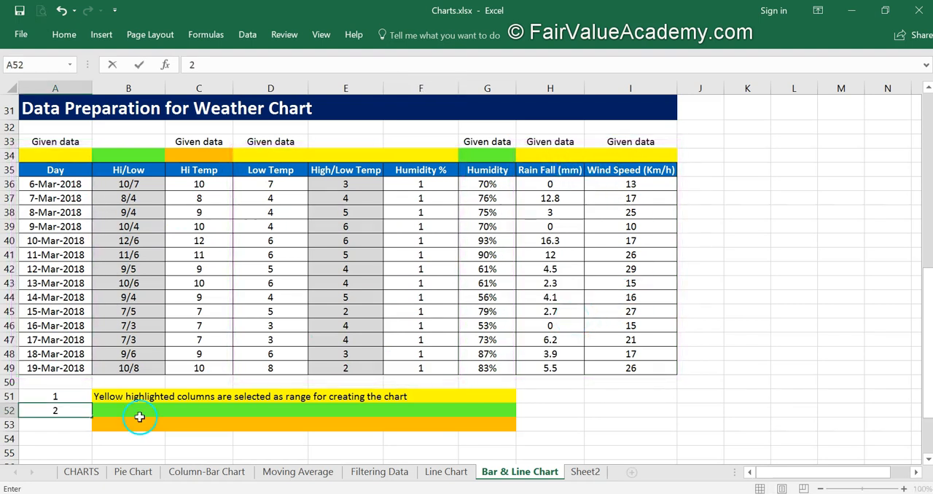
- Add note 2 in row 52: "Green highlighted column values are used as the data labels for the respective series"
{"action": "left_click", "coordinate": [138, 412]}
{"action": "type", "text": "Green highlighted column values are used as the data labels for the respective series"}
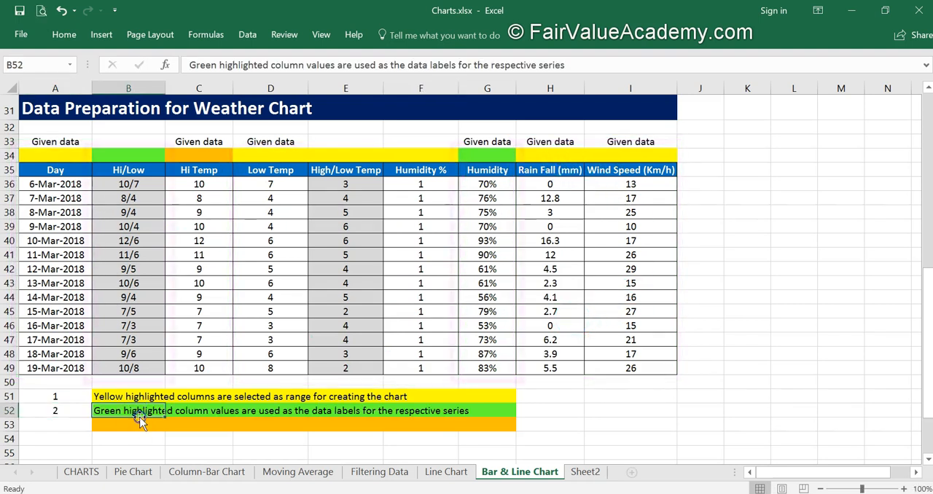
{"action": "left_click", "coordinate": [129, 158]}
{"action": "left_click", "coordinate": [502, 158]}
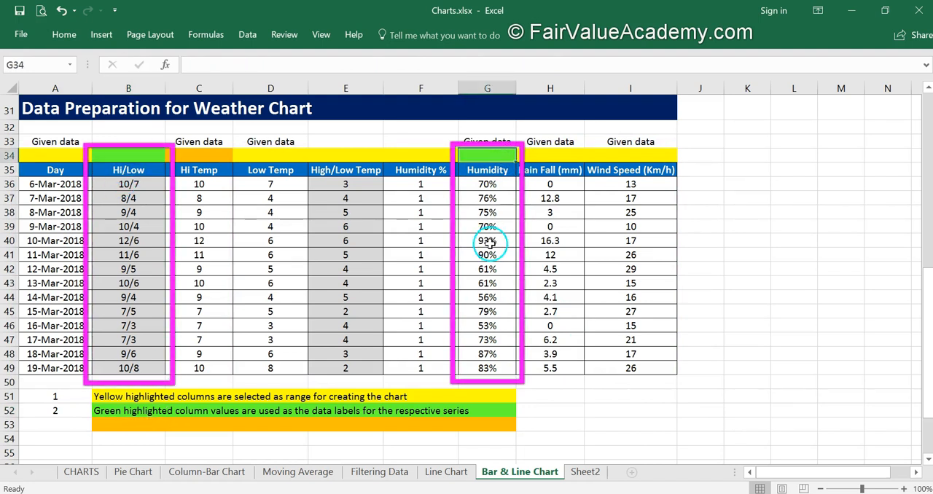
- Compare the Hi/Low column and High/Low Temp values with the data labels on the chart's temperature bars
{"action": "left_click", "coordinate": [130, 178]}
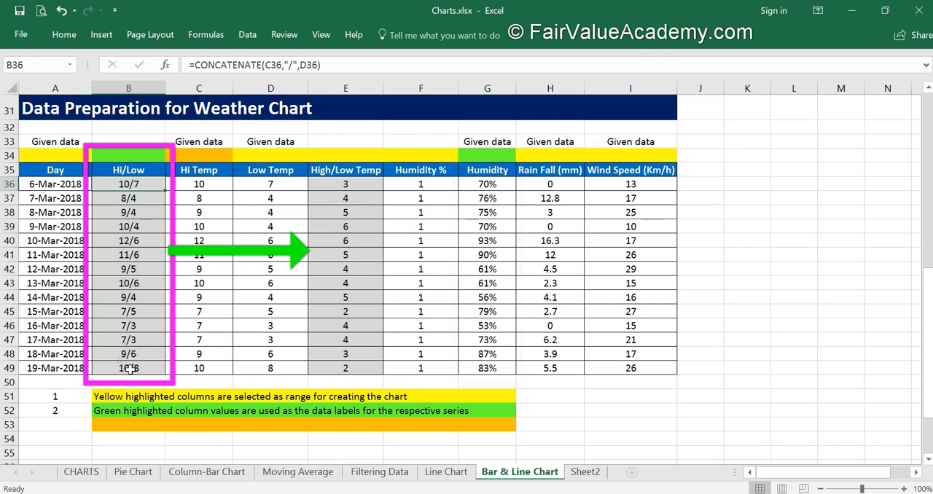
{"action": "left_click_drag", "start_coordinate": [360, 182], "coordinate": [366, 358]}
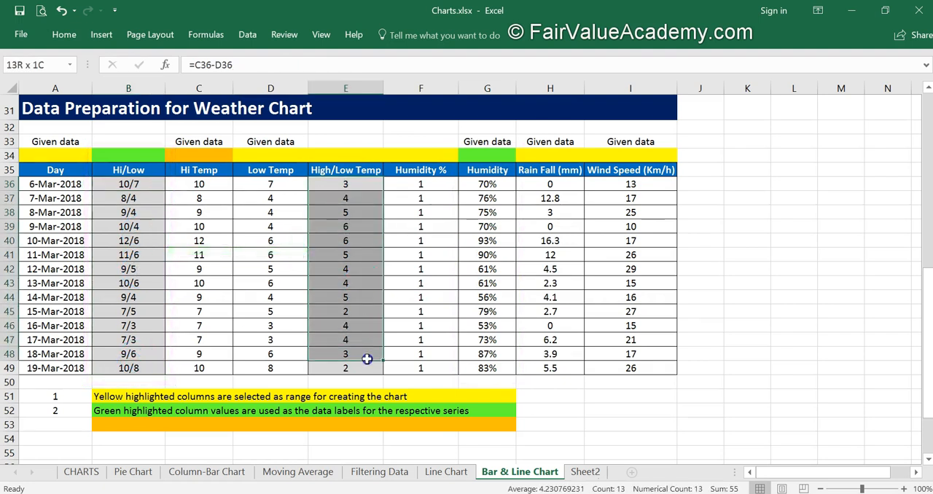
{"action": "scroll", "coordinate": [368, 350], "scroll_direction": "up", "scroll_amount": 3}
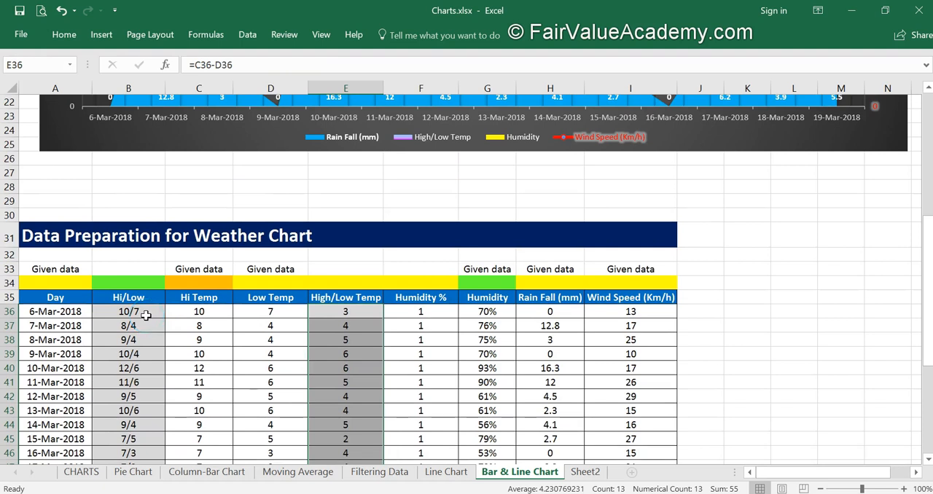
{"action": "scroll", "coordinate": [146, 315], "scroll_direction": "up", "scroll_amount": 4}
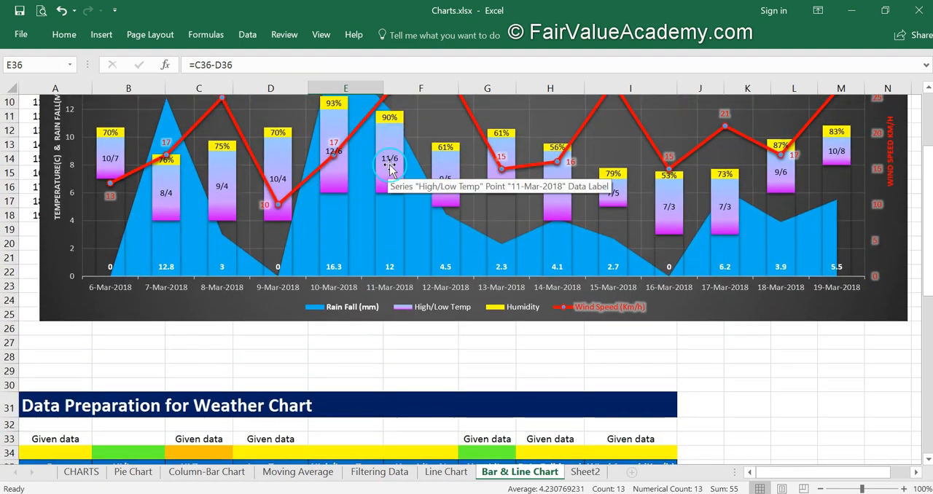
{"action": "left_click", "coordinate": [389, 163]}
{"action": "left_click", "coordinate": [389, 160]}
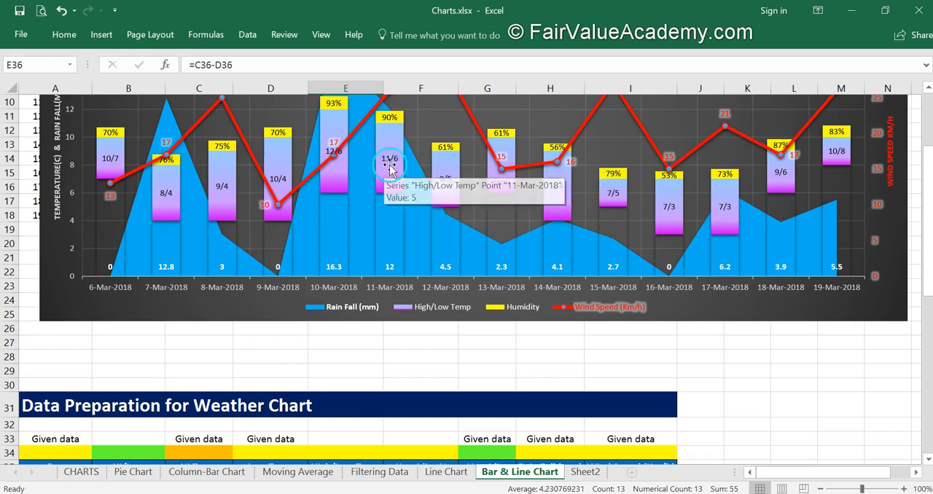
- Compare the Humidity percentages and the Humidity % column with the labels on the chart's humidity segments
{"action": "left_click", "coordinate": [489, 192]}
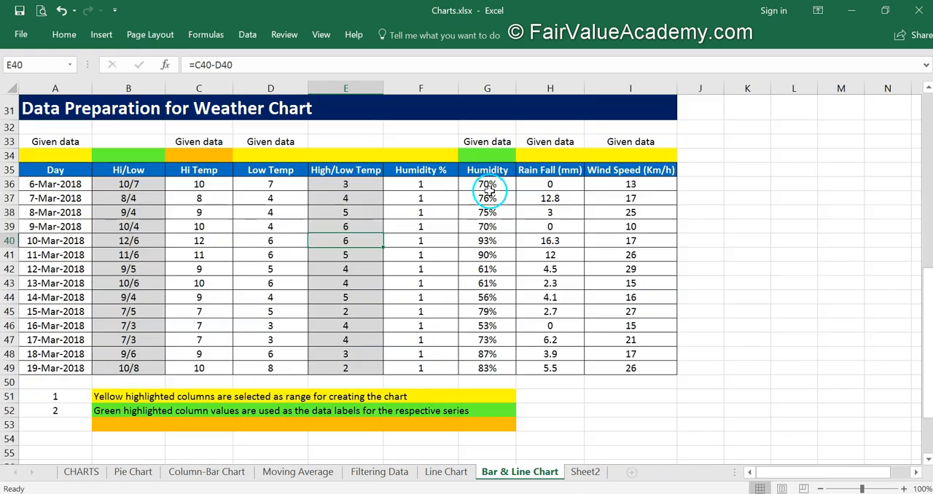
{"action": "left_click_drag", "start_coordinate": [489, 186], "coordinate": [485, 361]}
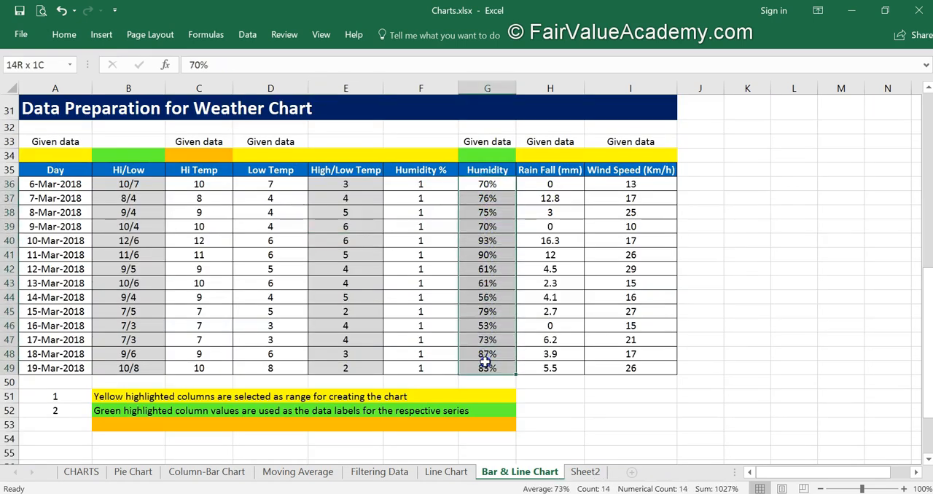
{"action": "left_click", "coordinate": [429, 182]}
{"action": "scroll", "coordinate": [431, 182], "scroll_direction": "up", "scroll_amount": 8}
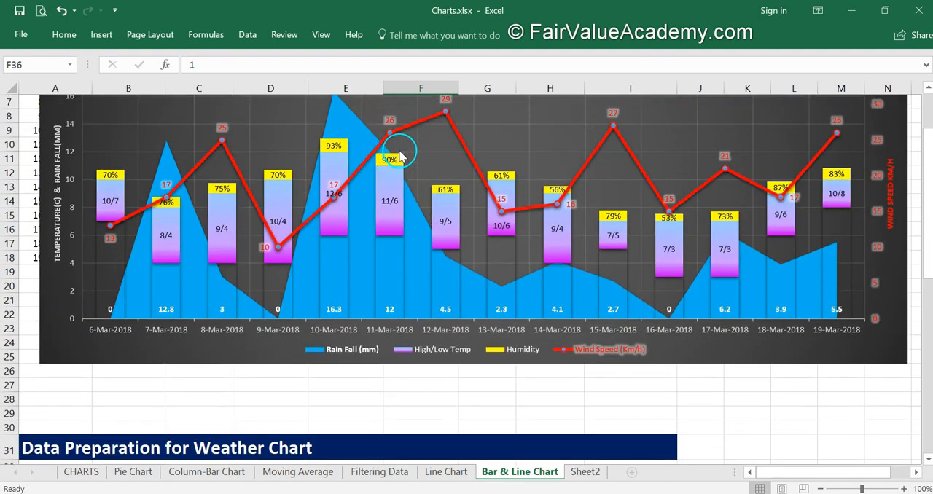
- Add note 3 in row 53, "Orange highlighted column is not used for the chart", and check it against the Hi Temp column
{"action": "scroll", "coordinate": [399, 154], "scroll_direction": "down", "scroll_amount": 8}
{"action": "left_click_drag", "start_coordinate": [214, 156], "coordinate": [204, 366]}
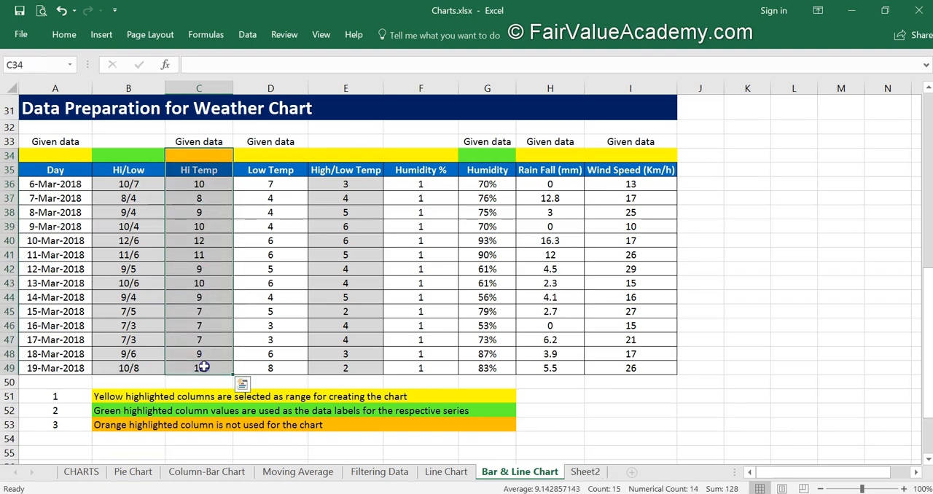
{"action": "left_click", "coordinate": [421, 255]}
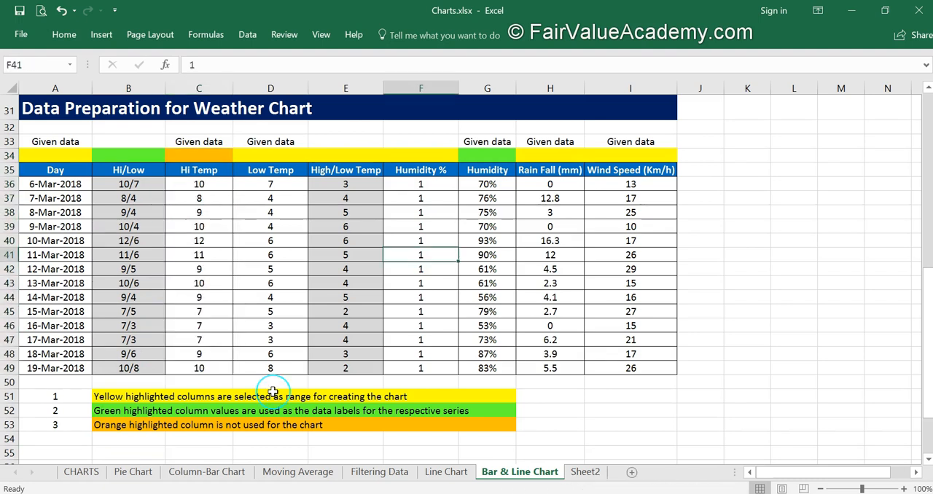